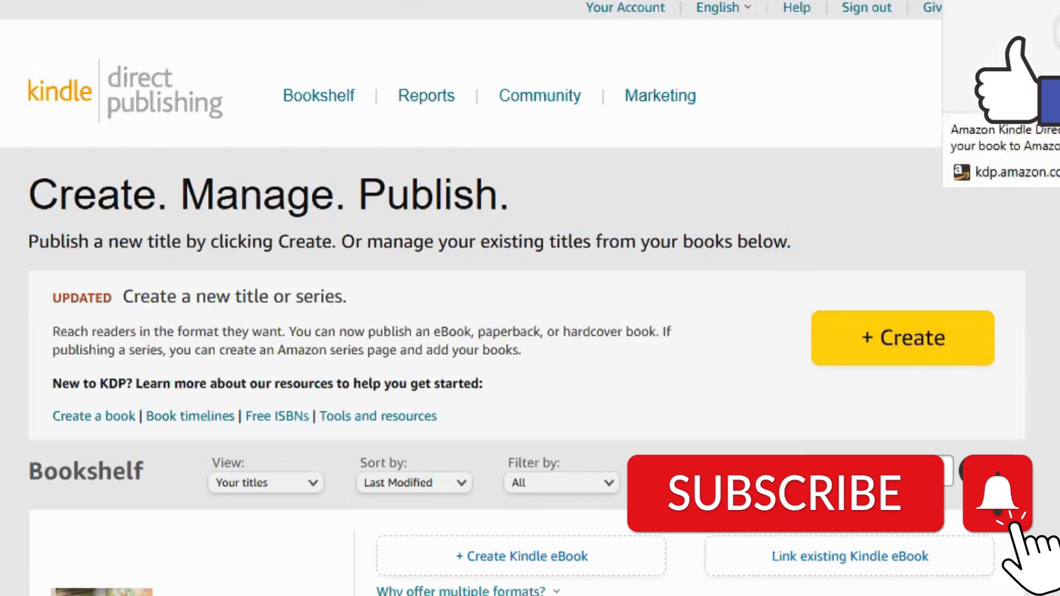
# Start creating a new title and choose the paperback format
pyautogui.click(988, 1)
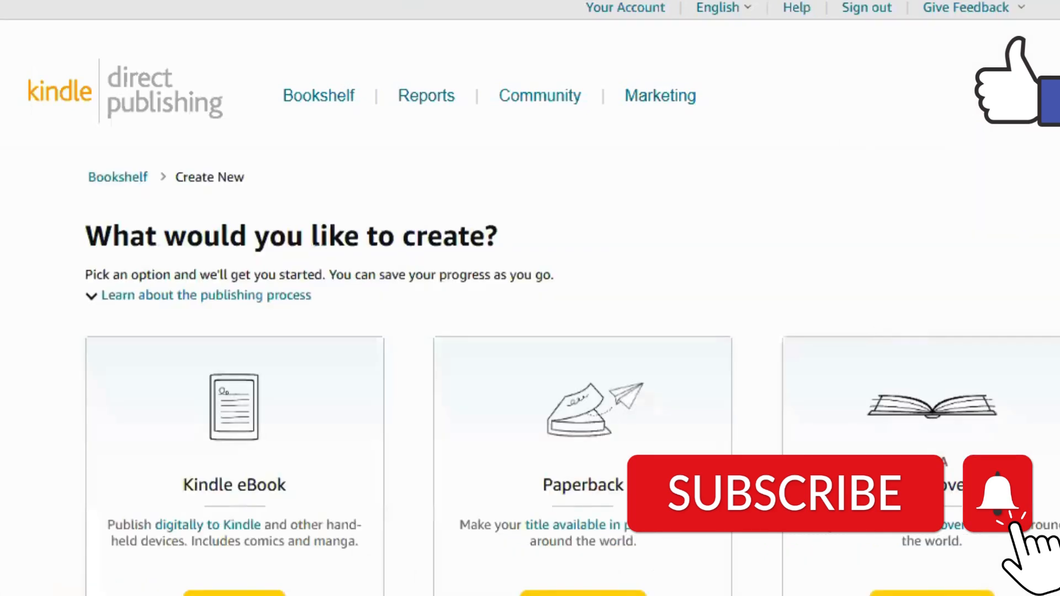
pyautogui.scroll(-2, 530, 298)
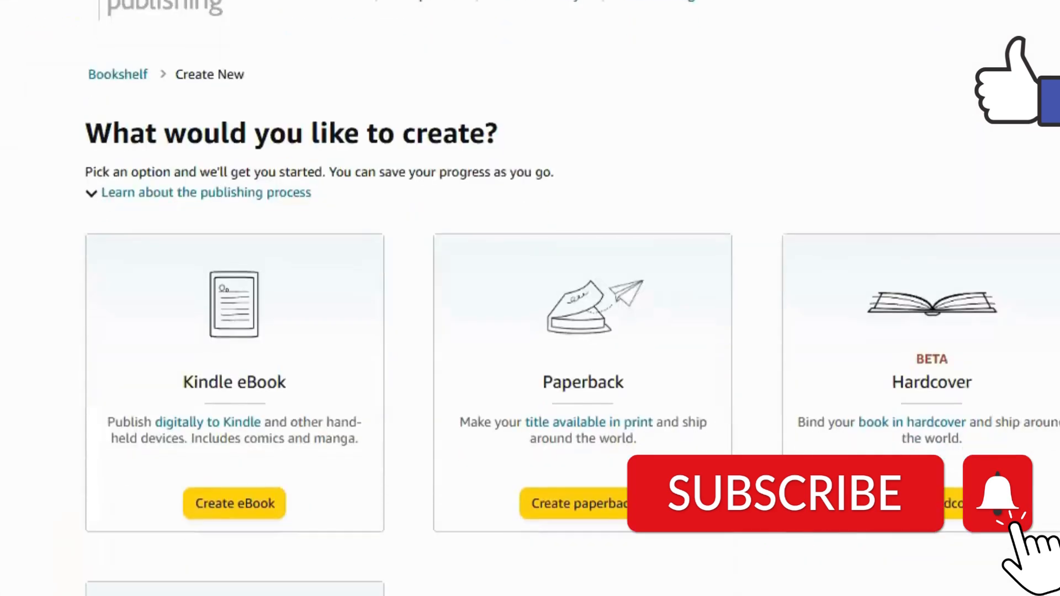
pyautogui.scroll(-2, 530, 298)
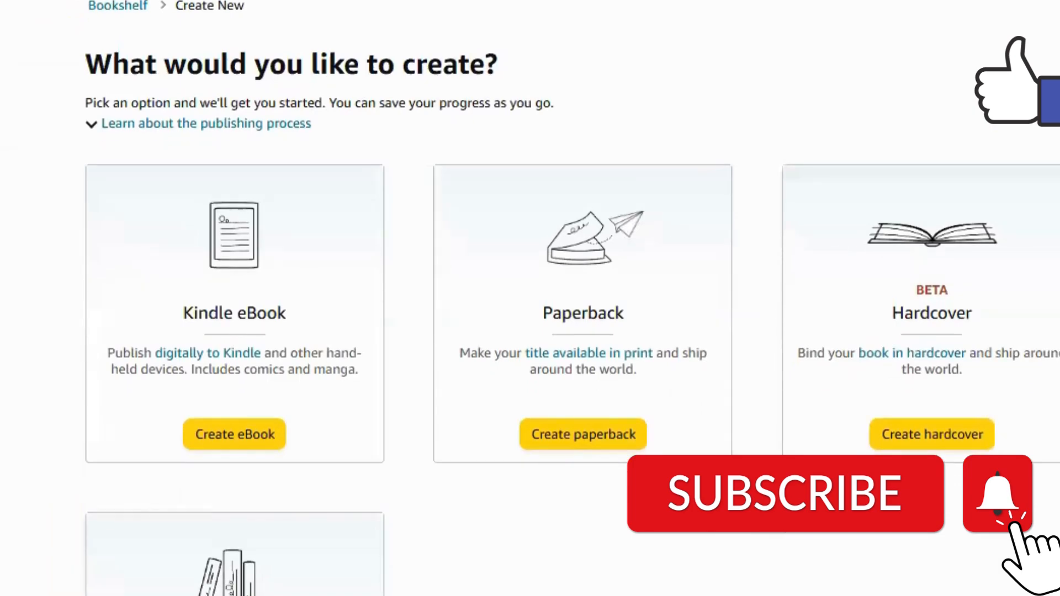
pyautogui.scroll(-3, 607, 292)
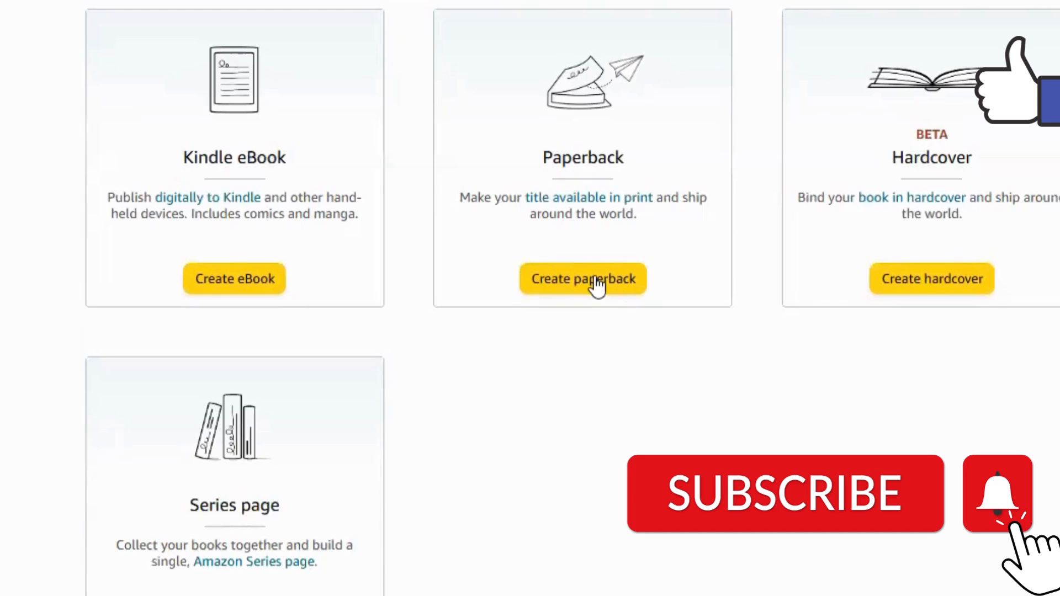
pyautogui.click(598, 286)
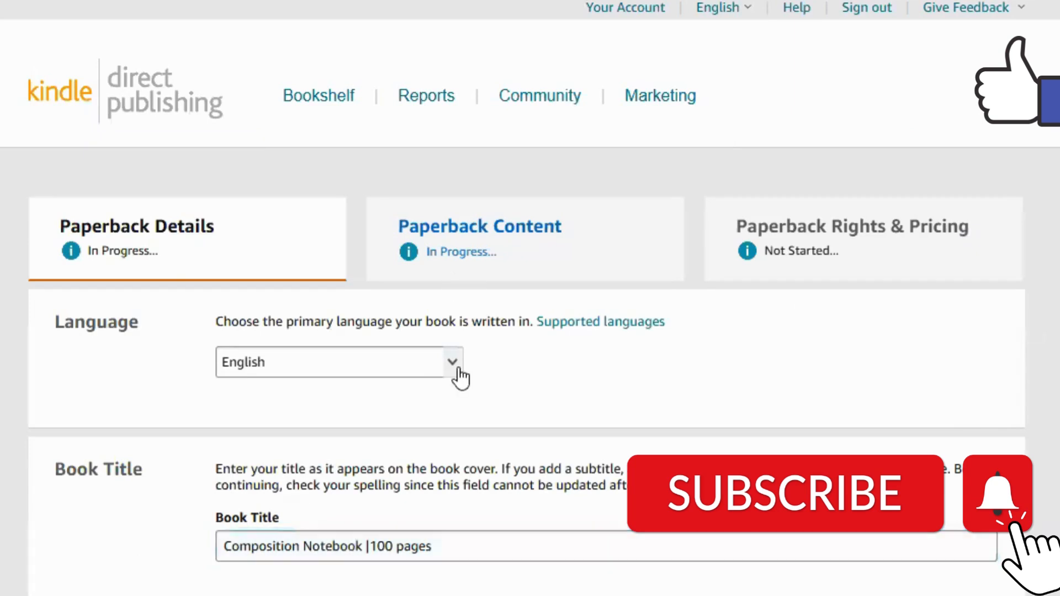
# Review the paperback's language options, book title and subtitle
pyautogui.click(456, 377)
pyautogui.click(457, 376)
pyautogui.scroll(-2, 530, 298)
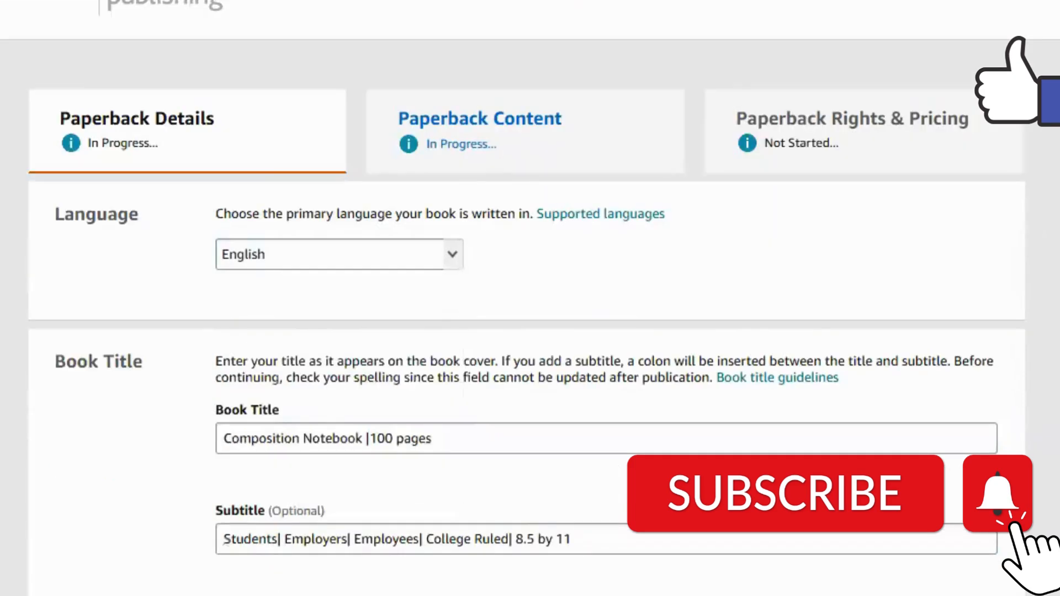
pyautogui.scroll(-1, 530, 298)
pyautogui.scroll(-1, 892, 169)
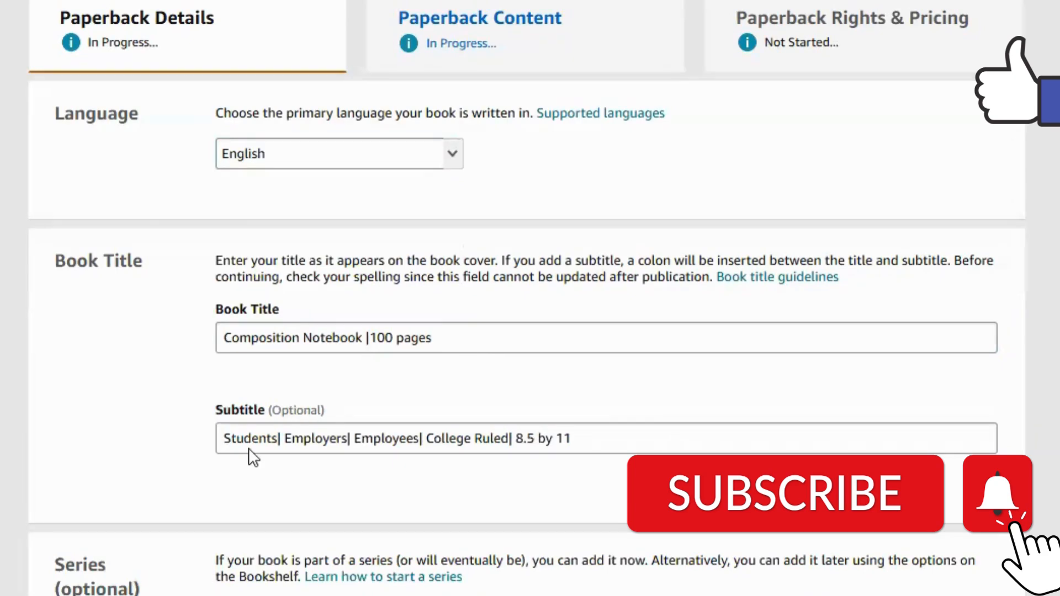
pyautogui.scroll(-5, 249, 448)
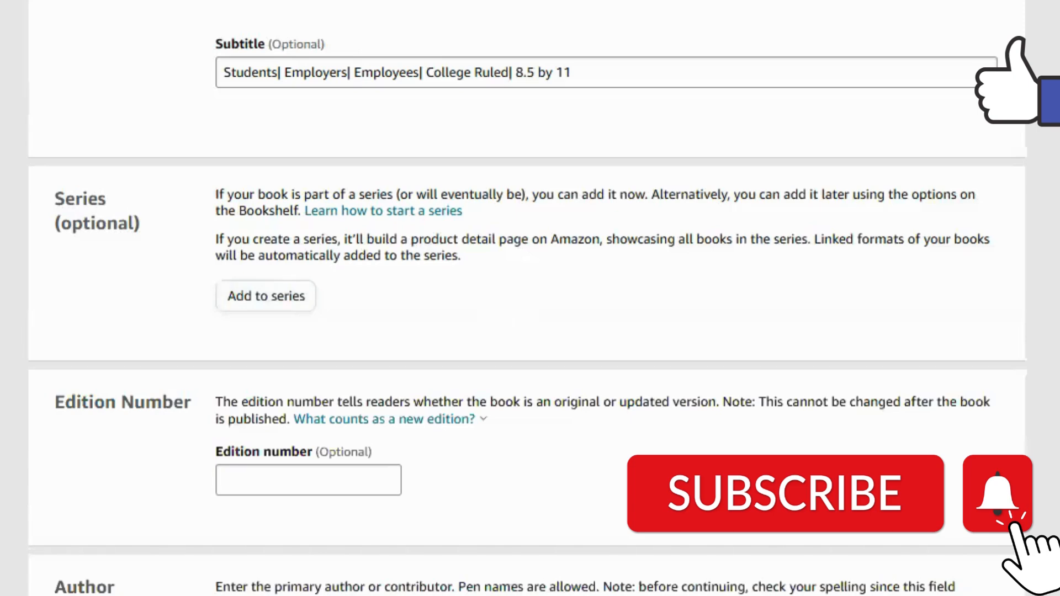
# Enter the first and last name of the primary author, leaving the series and edition number empty
pyautogui.scroll(-3, 527, 299)
pyautogui.scroll(-1, 527, 298)
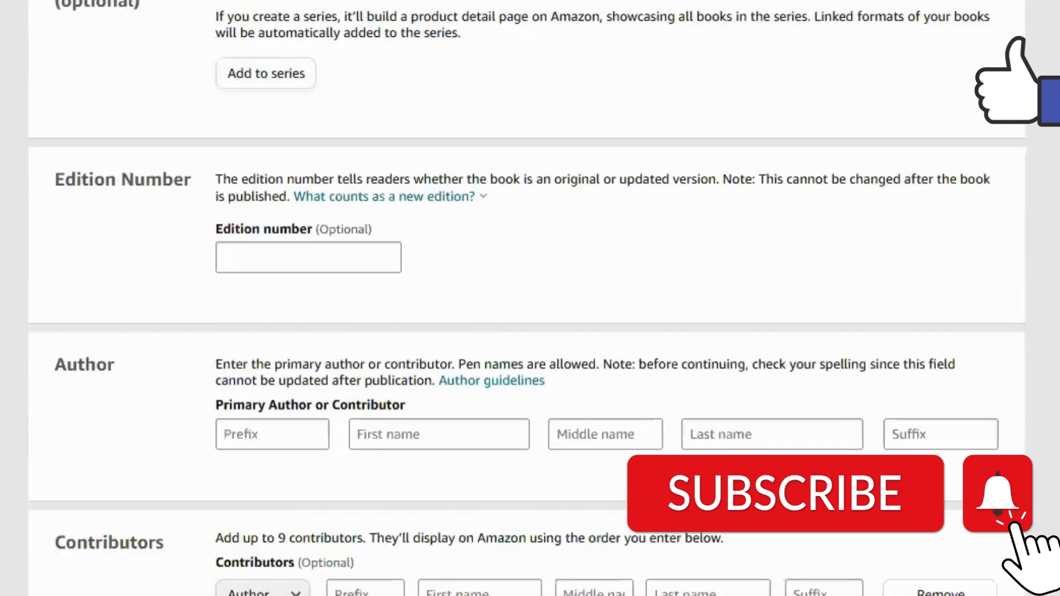
pyautogui.scroll(-1, 527, 298)
pyautogui.scroll(-1, 527, 299)
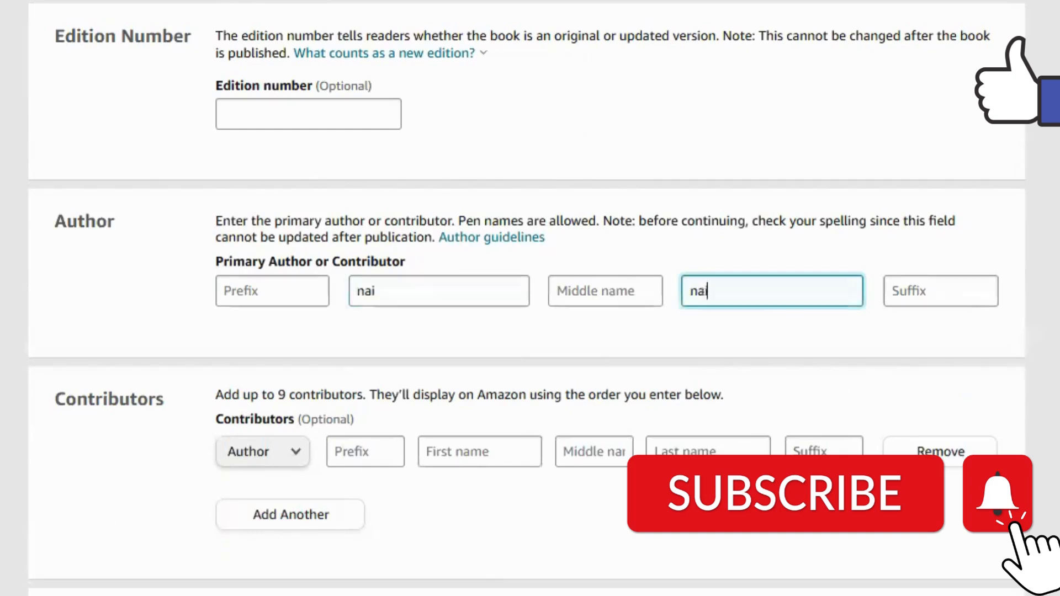
# Review the contributors, description, publishing rights, primary audience and the available primary marketplaces
pyautogui.scroll(-1, 527, 299)
pyautogui.scroll(-2, 527, 298)
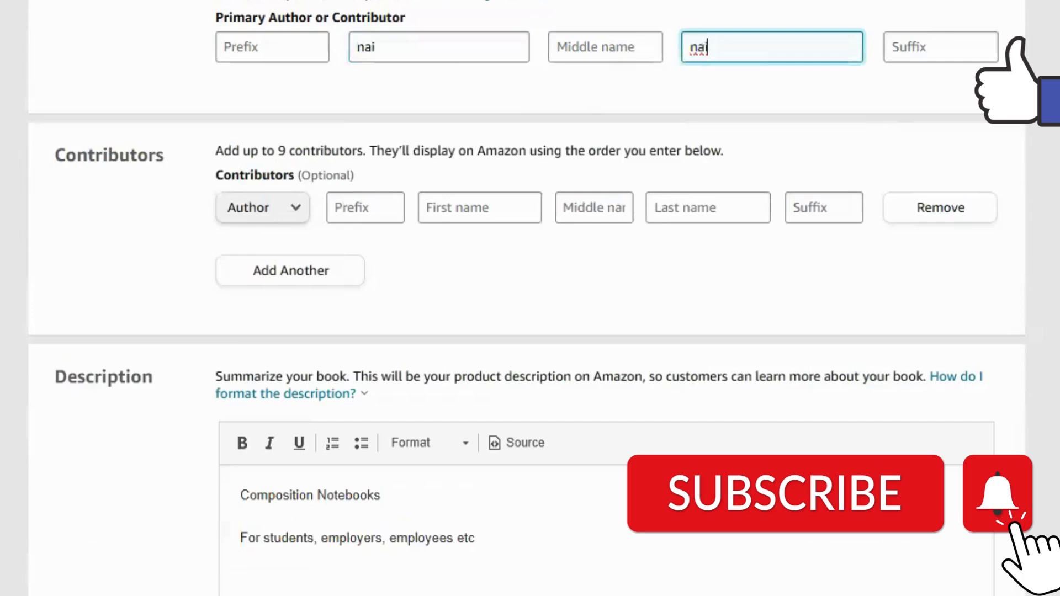
pyautogui.scroll(-3, 526, 298)
pyautogui.scroll(-2, 645, 270)
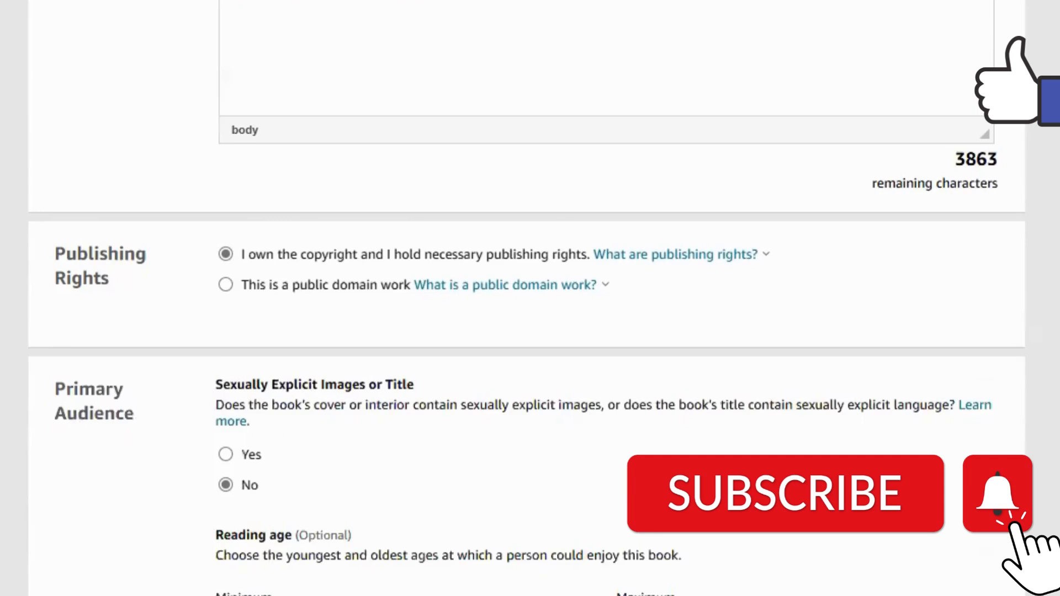
pyautogui.scroll(-1, 530, 299)
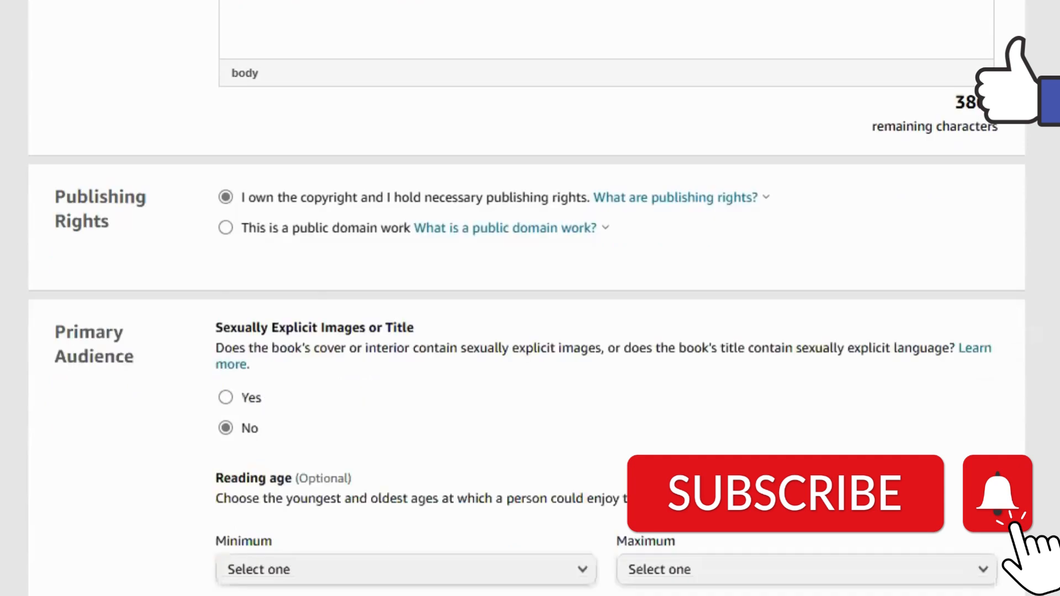
pyautogui.scroll(-1, 528, 309)
pyautogui.scroll(-2, 527, 298)
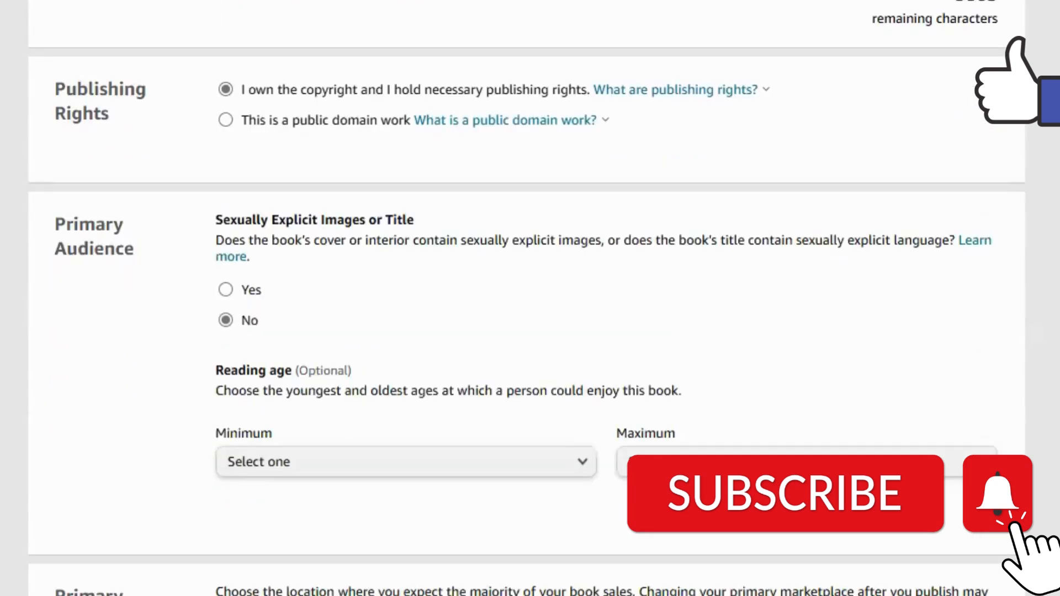
pyautogui.scroll(-2, 527, 298)
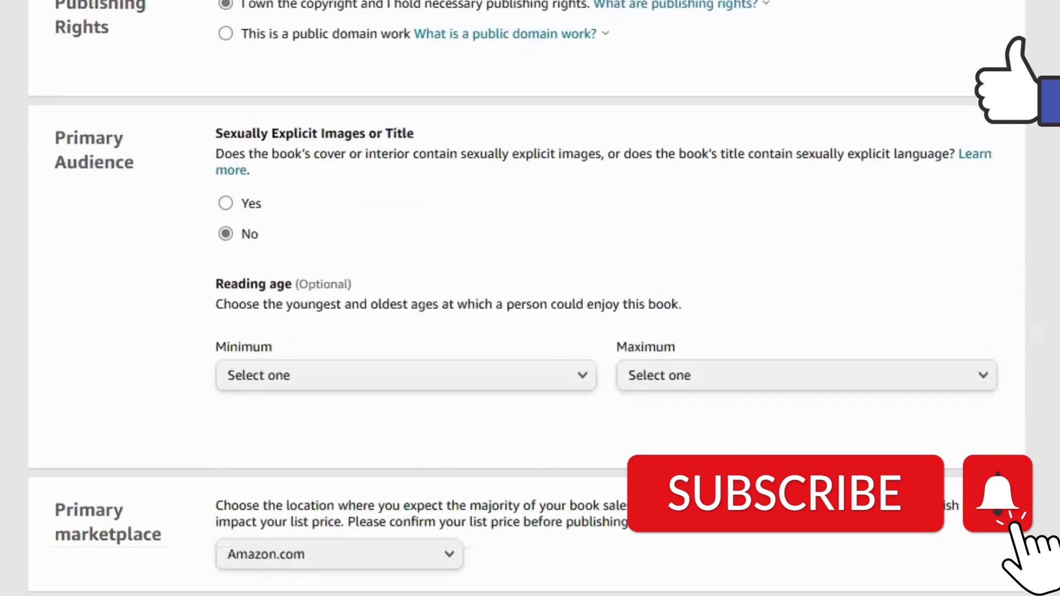
pyautogui.scroll(-1, 527, 298)
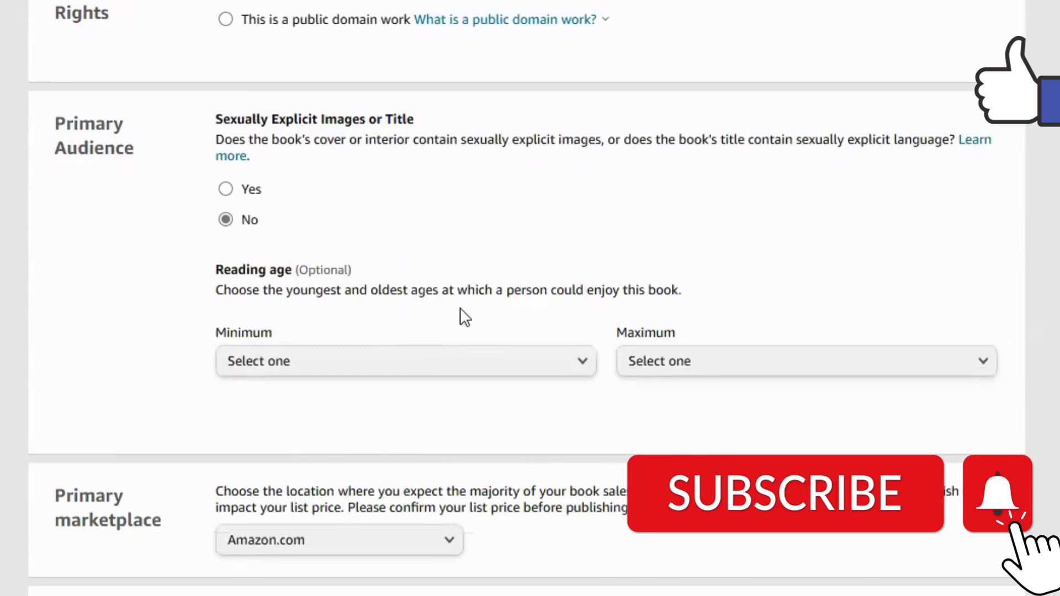
pyautogui.scroll(-5, 330, 259)
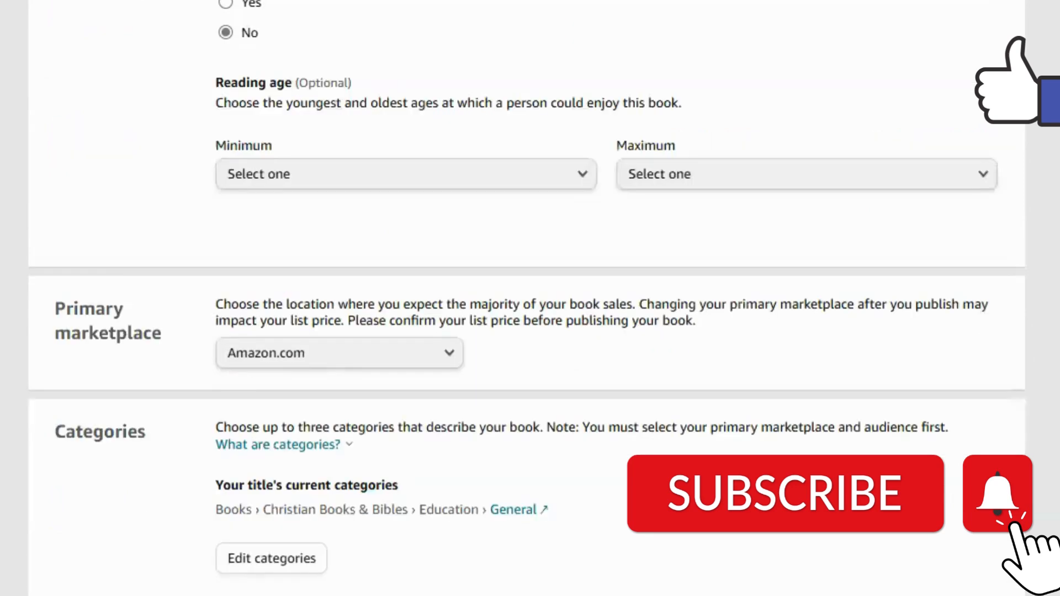
pyautogui.scroll(-2, 614, 199)
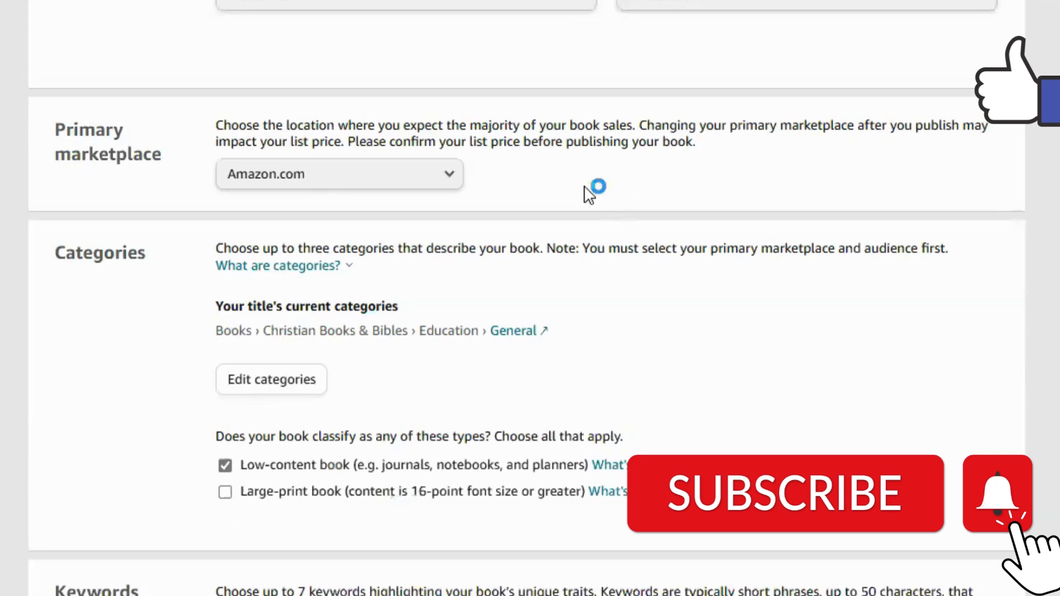
pyautogui.click(454, 185)
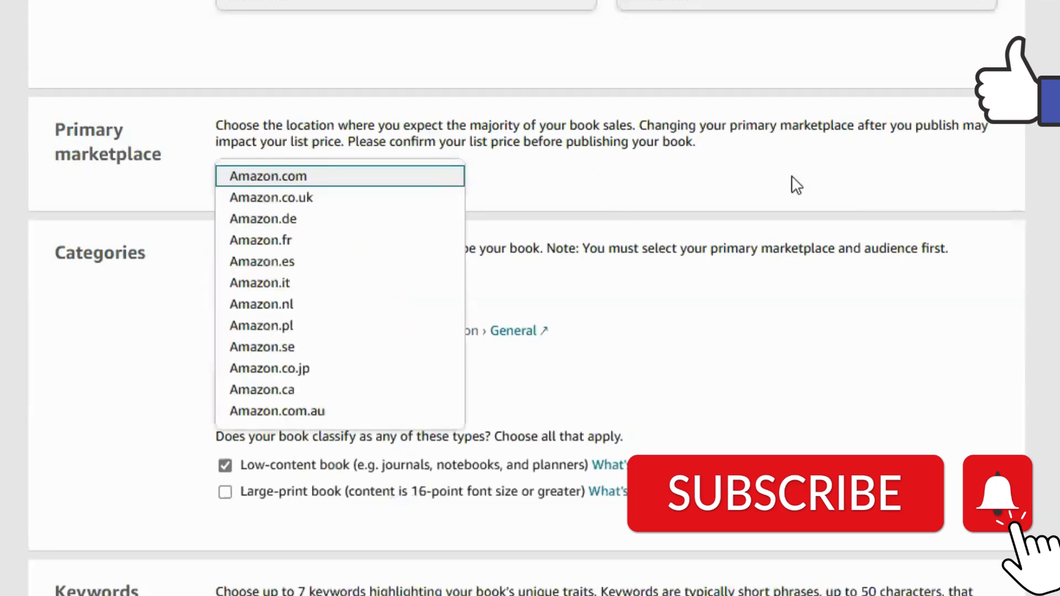
pyautogui.click(1021, 232)
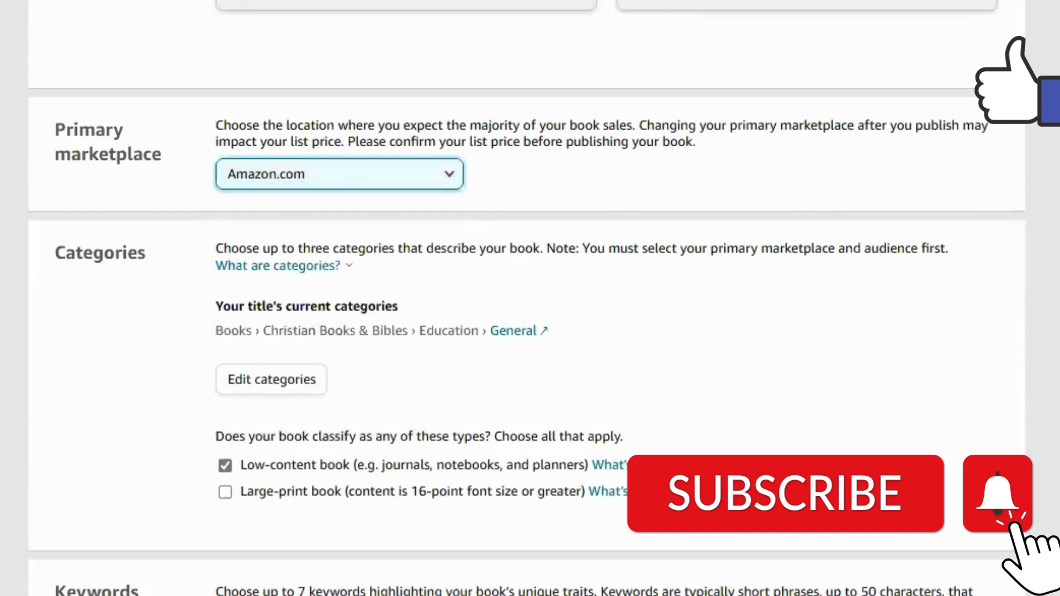
# Add the Home Schooling and Children & Teens placements under Christian Books & Bibles › Education and save the categories
pyautogui.scroll(-1, 526, 298)
pyautogui.scroll(-1, 527, 298)
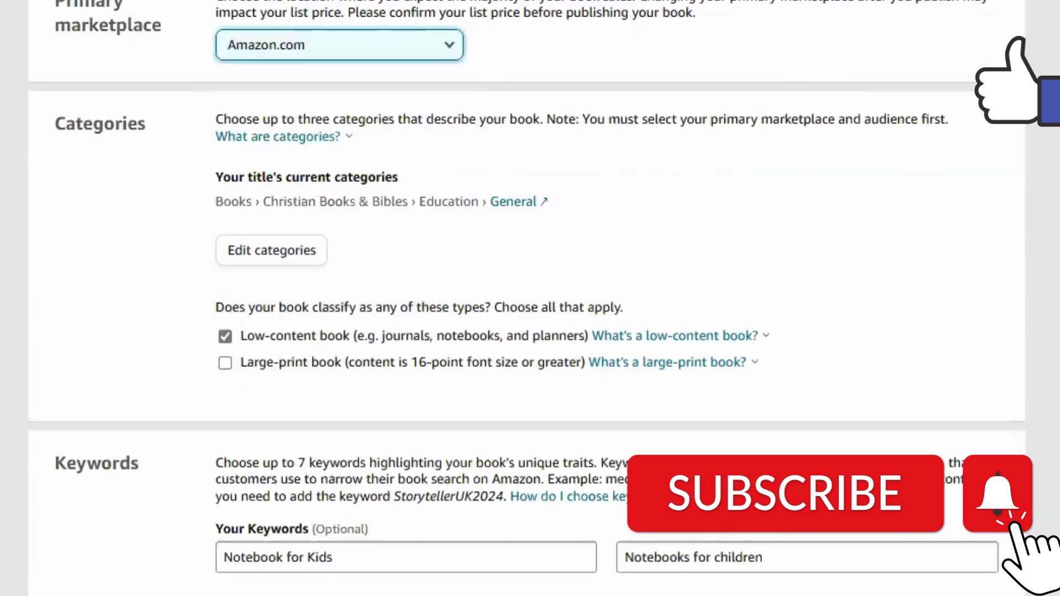
pyautogui.scroll(1, 527, 299)
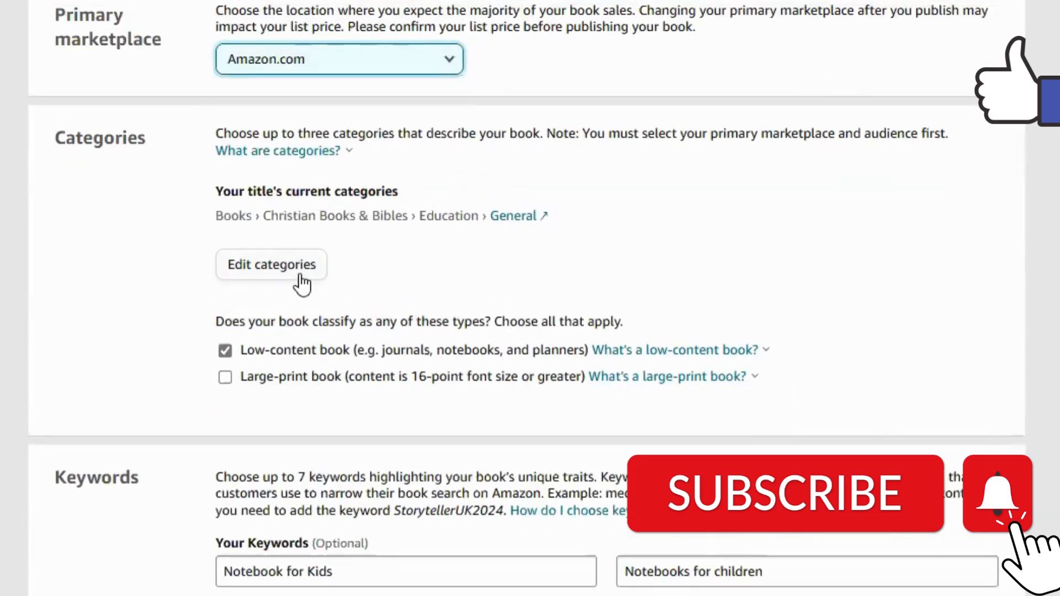
pyautogui.click(259, 266)
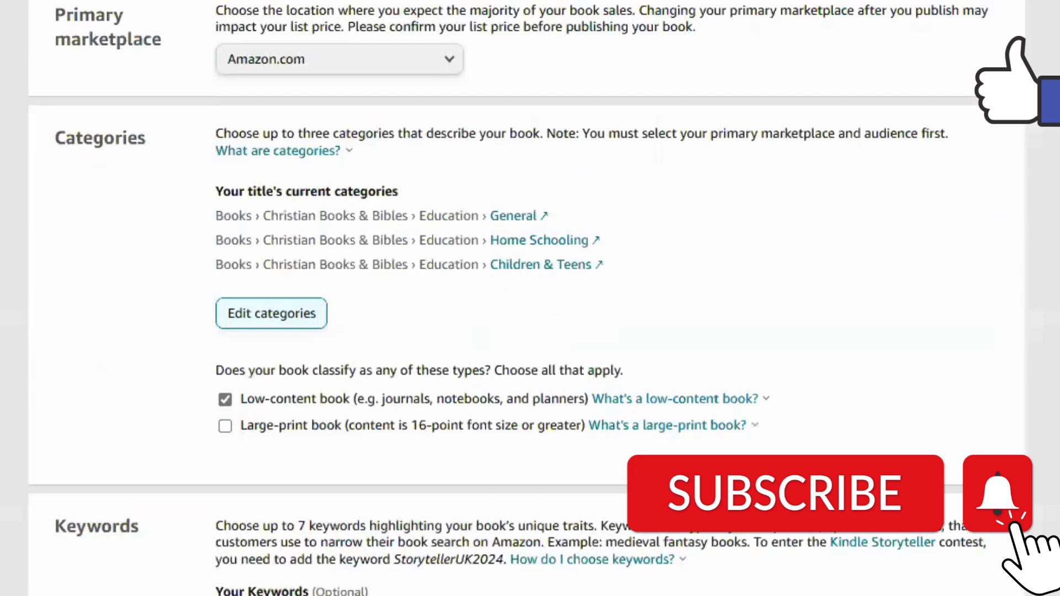
# Reopen the categories for editing and remove the Christian Books & Bibles › Education › General placement
pyautogui.click(275, 314)
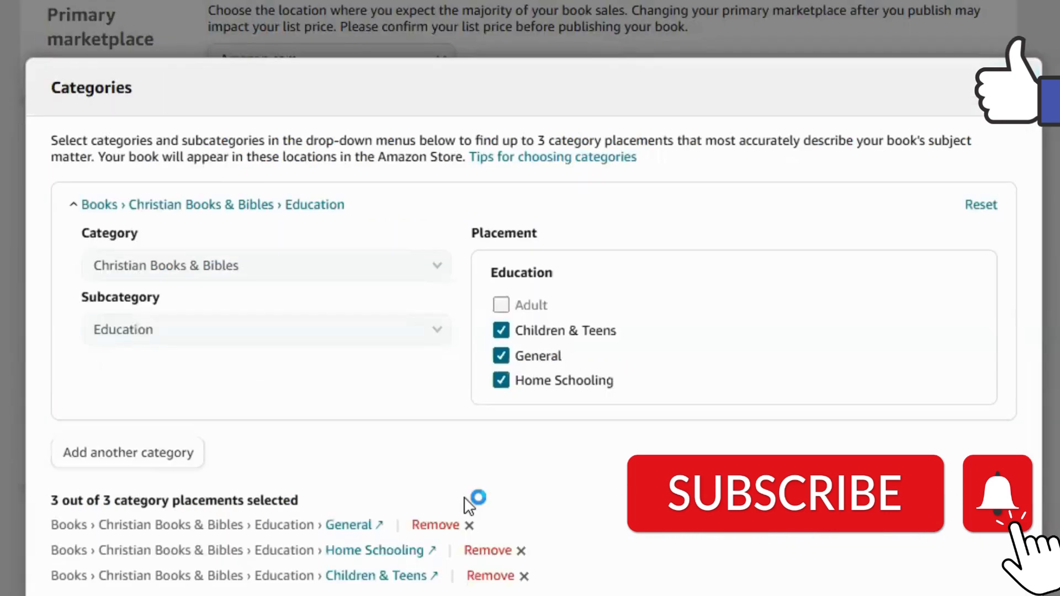
pyautogui.click(436, 524)
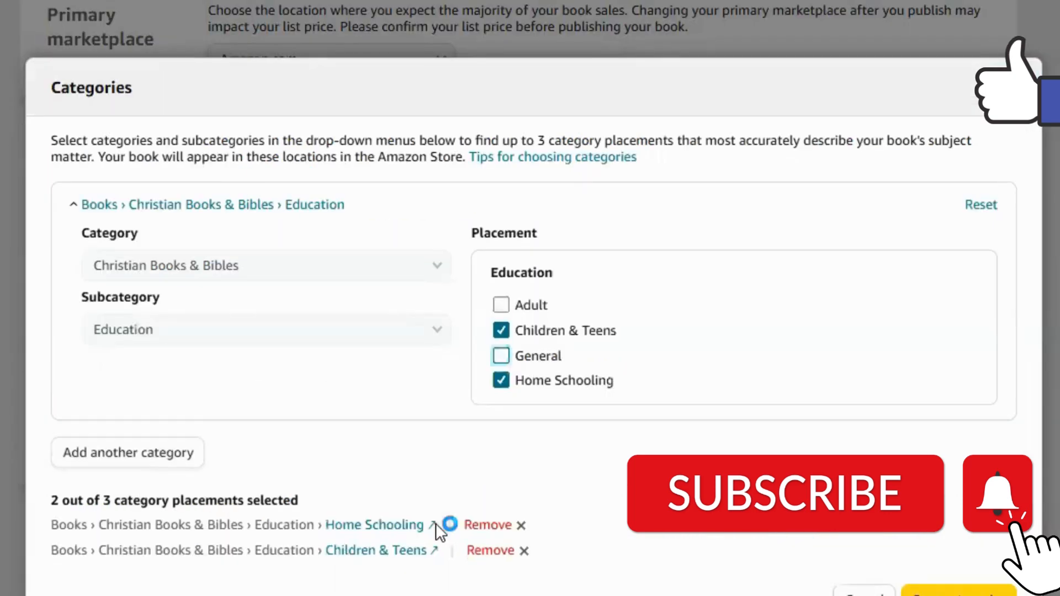
pyautogui.click(112, 204)
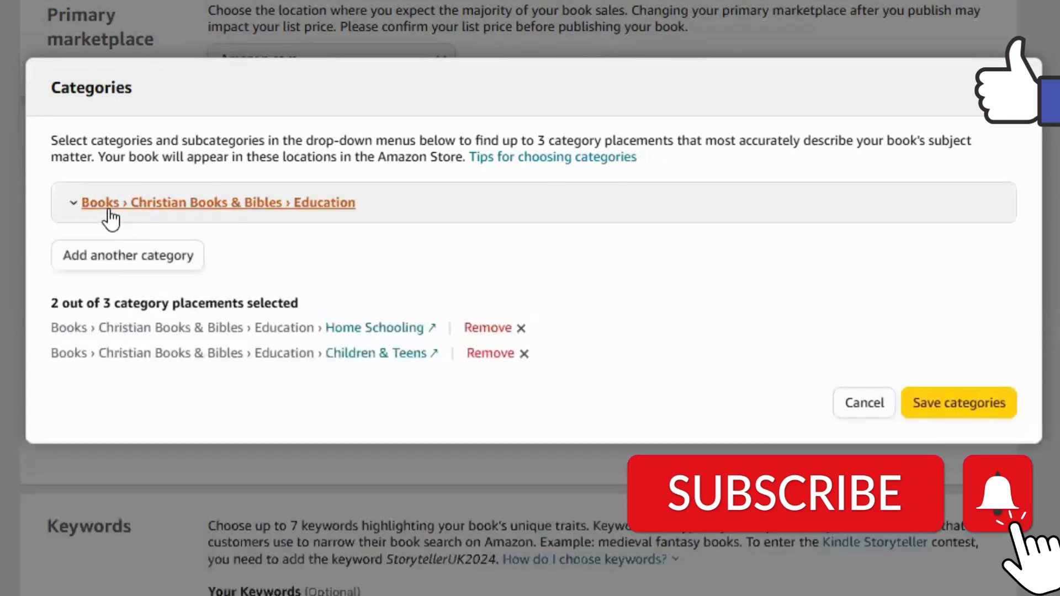
# Add another category with the placement Education & Teaching › Studying & Workbooks › General, and save the categories
pyautogui.click(130, 258)
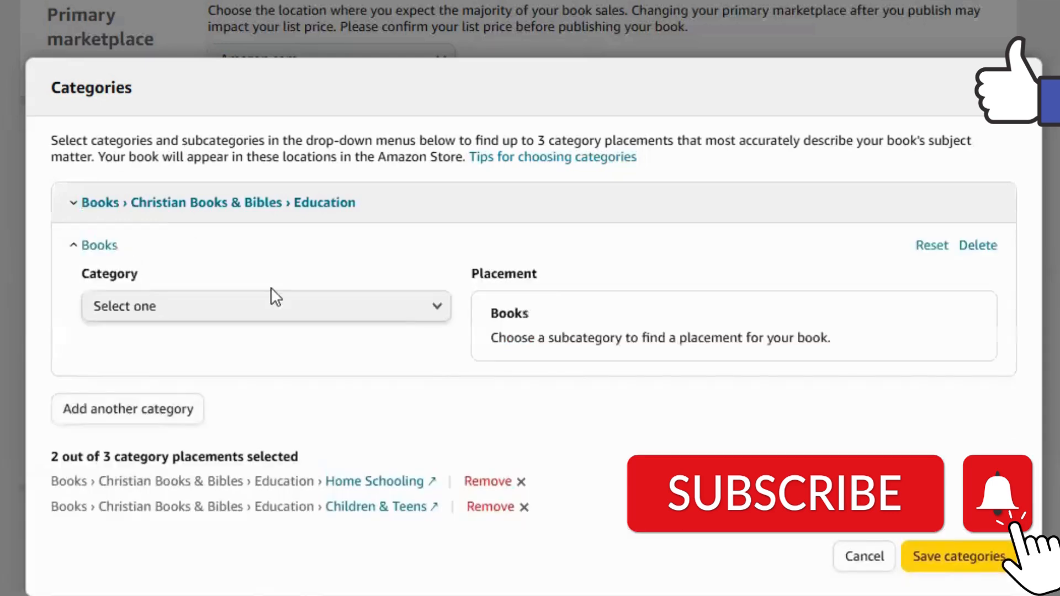
pyautogui.click(436, 311)
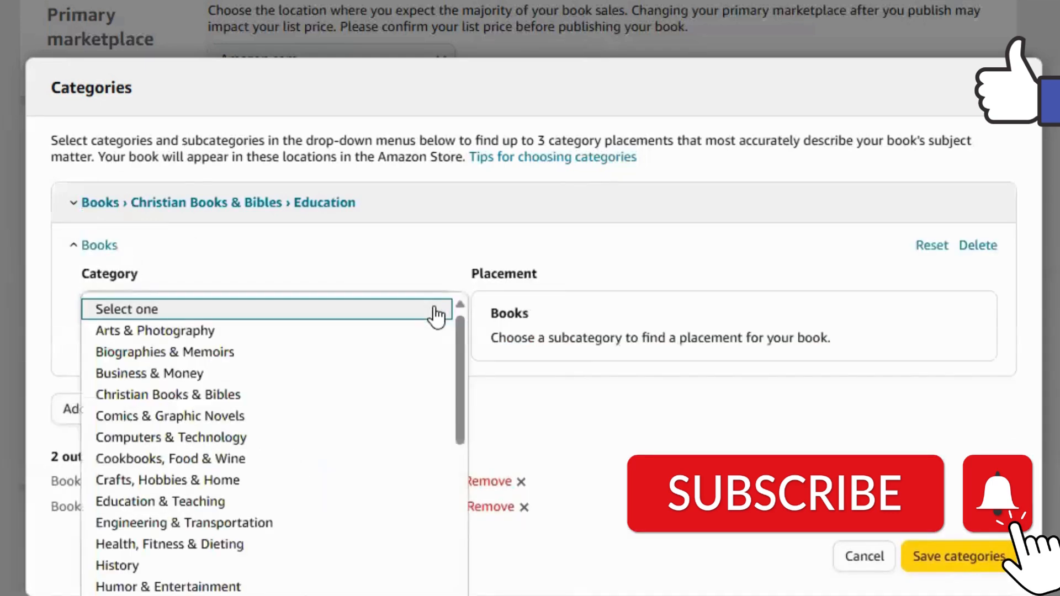
pyautogui.moveTo(461, 327); pyautogui.dragTo(460, 370)
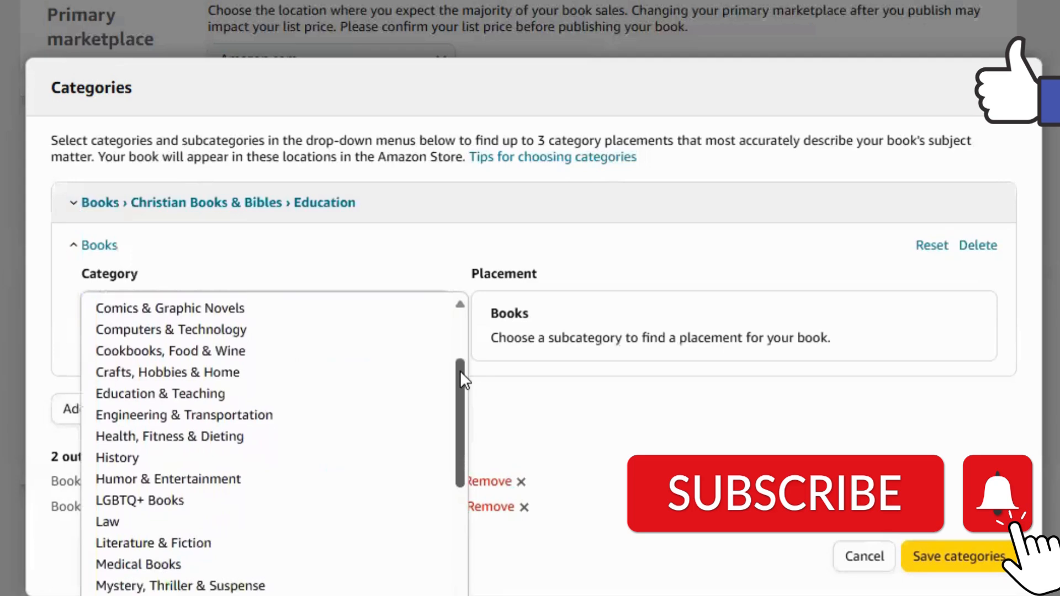
pyautogui.click(202, 400)
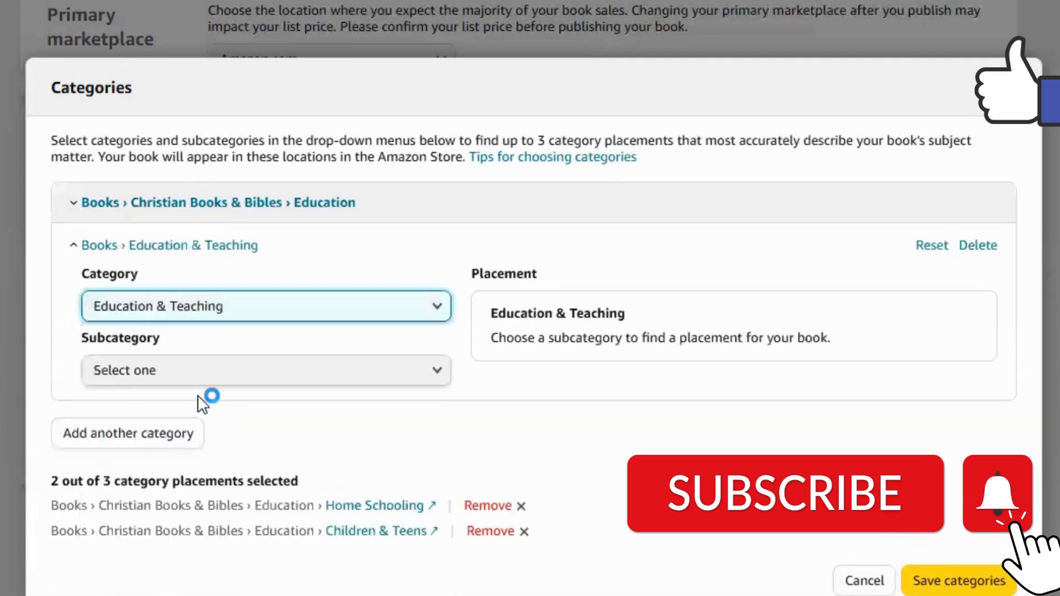
pyautogui.click(431, 375)
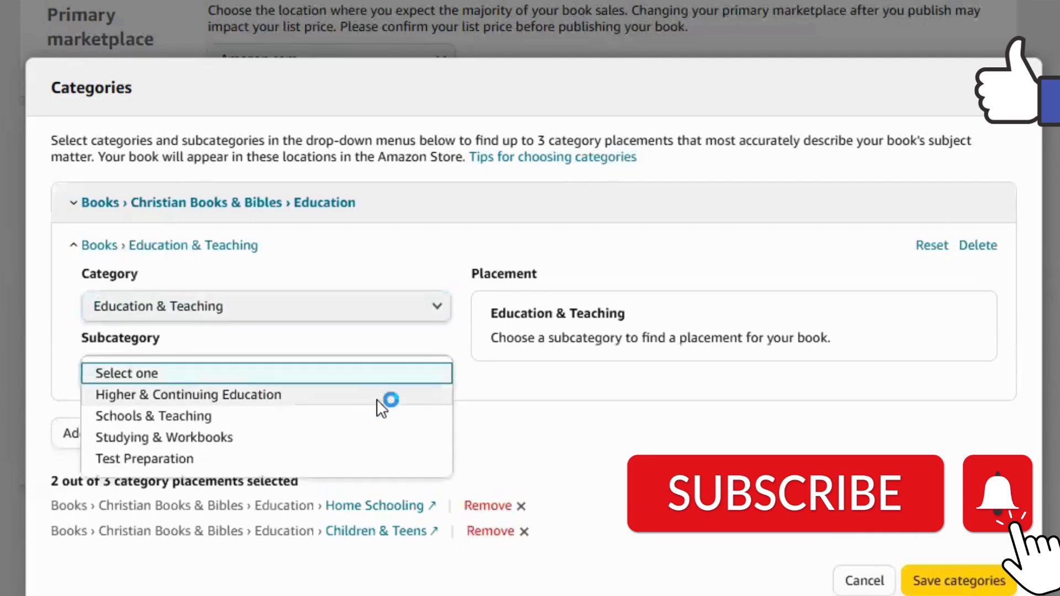
pyautogui.click(358, 431)
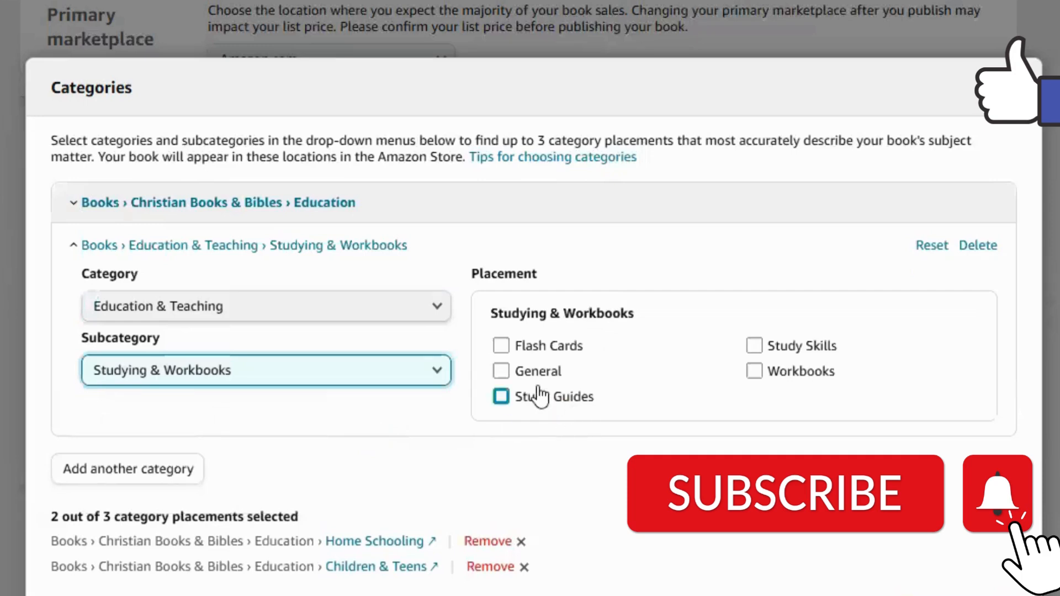
pyautogui.click(503, 373)
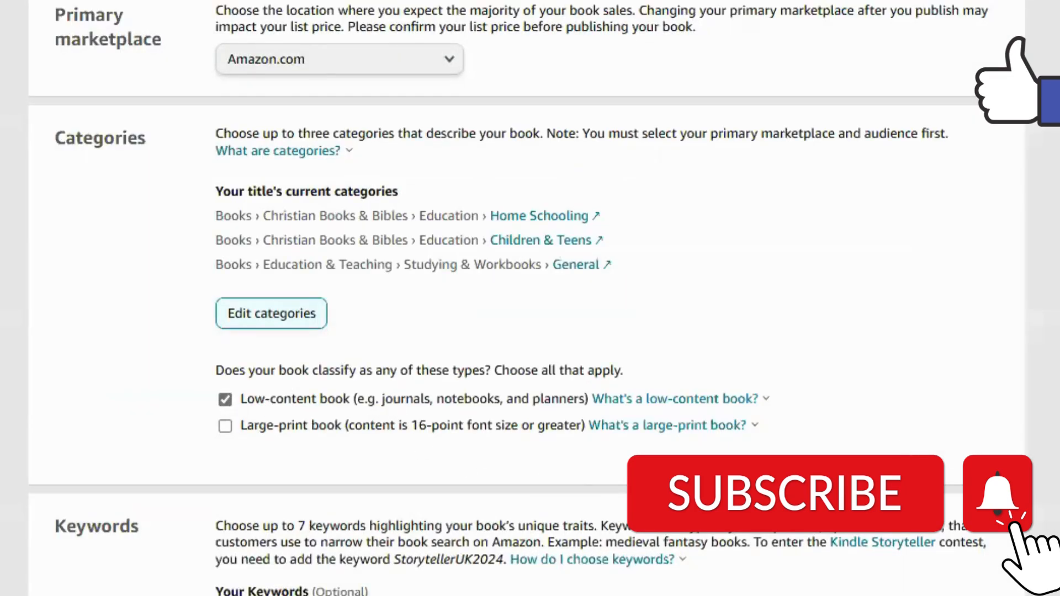
# Review the keywords entered for the book
pyautogui.scroll(-5, 526, 298)
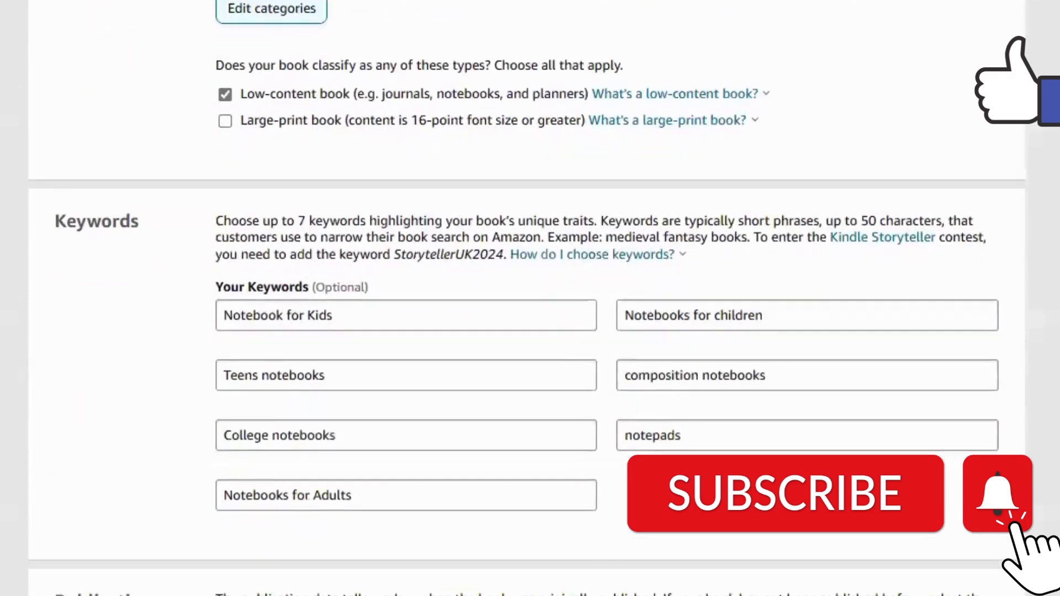